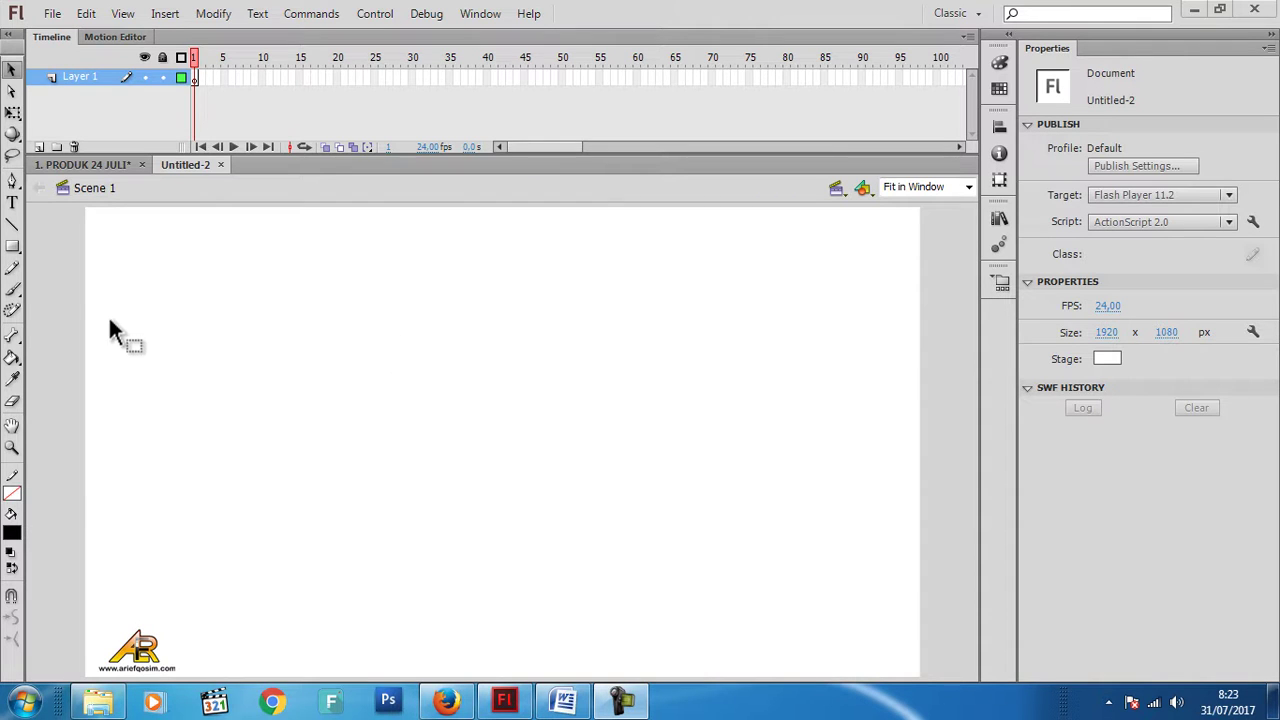
Draw a black square without a stroke in the left-centre part of the stage using the Rectangle tool.
left_click(13, 248)
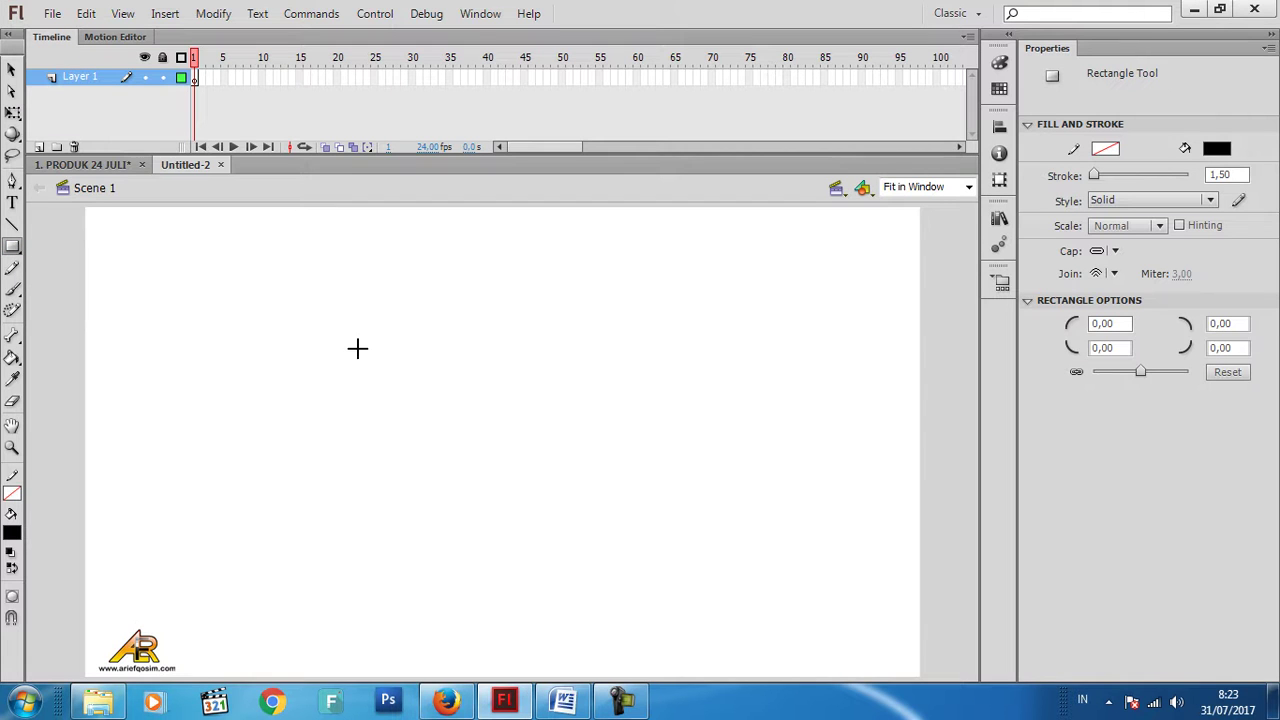
left_click_drag(326, 320, 370, 376)
left_click_drag(370, 376, 423, 395)
left_click_drag(423, 394, 423, 394)
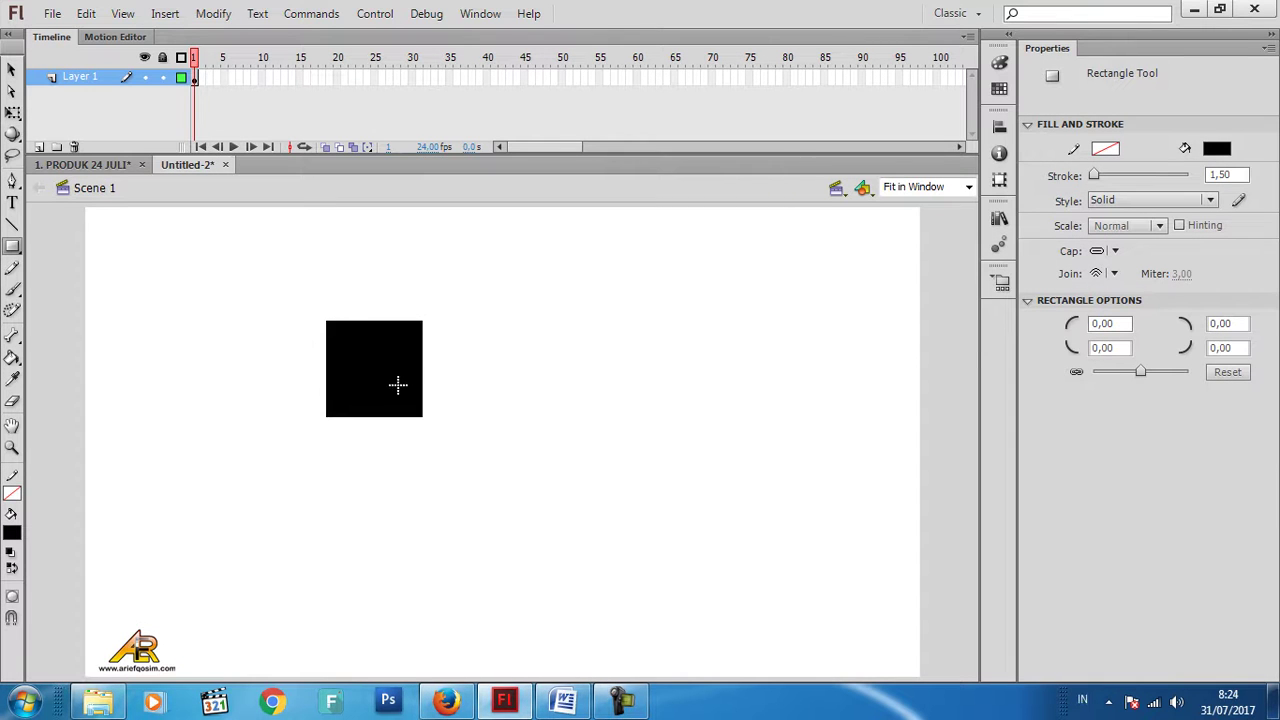
Duplicate the black square into a two-by-two grid of four squares with narrow gaps between them.
left_click(11, 68)
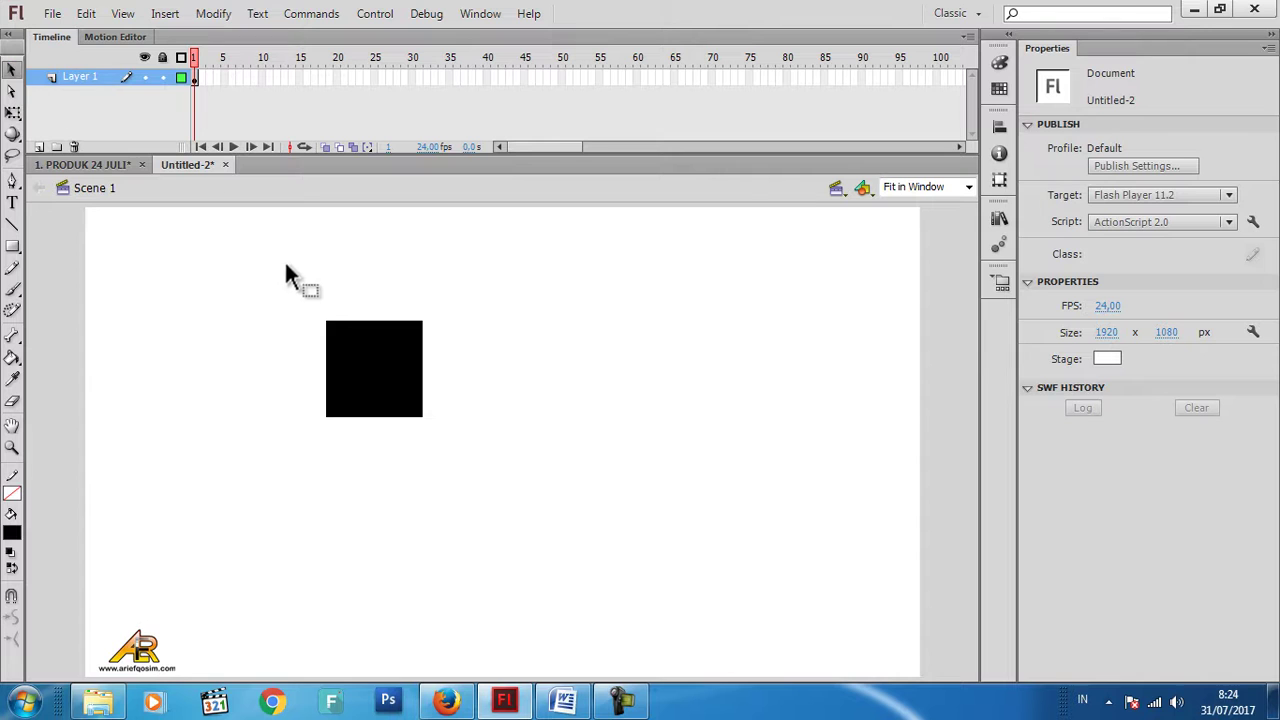
left_click_drag(285, 265, 482, 460)
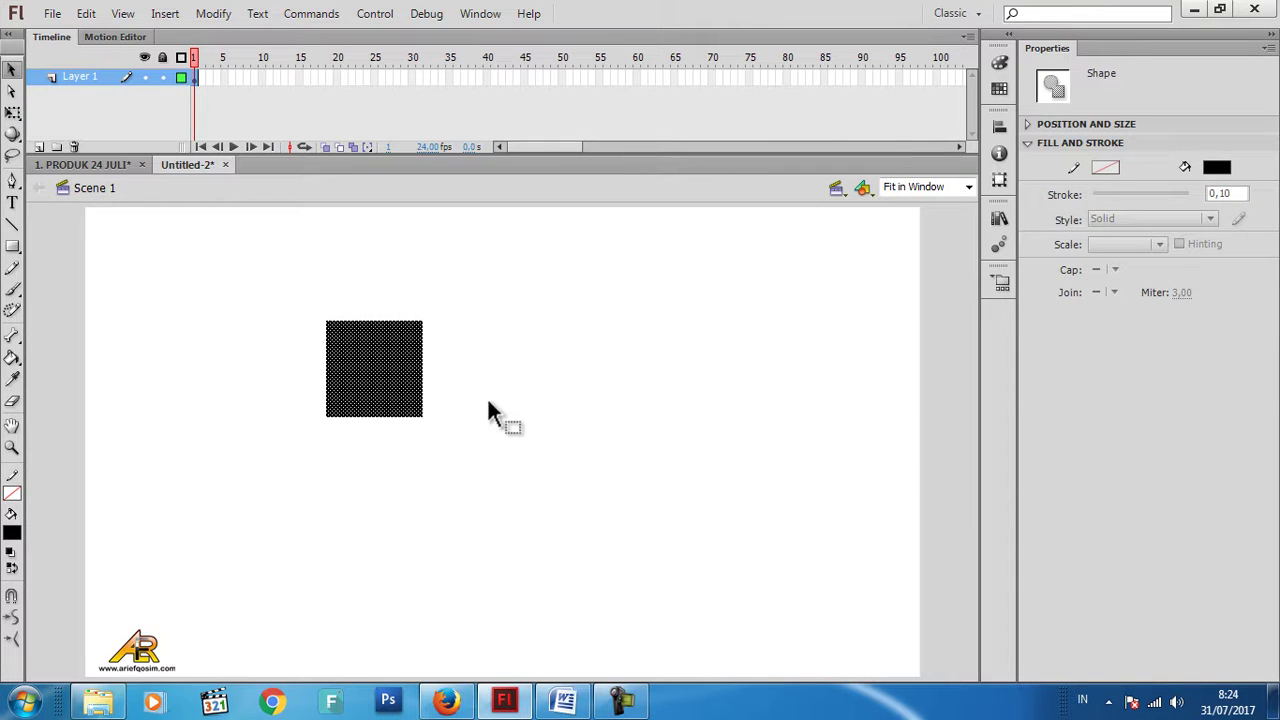
right_click(372, 357)
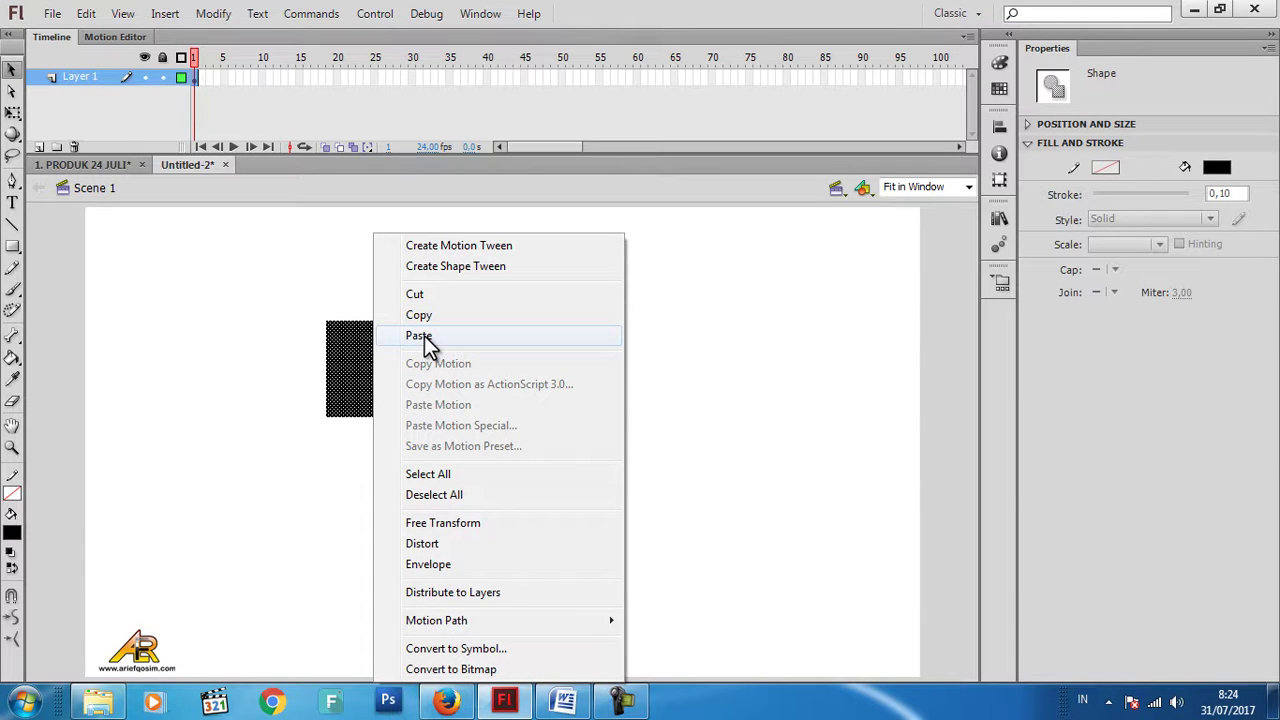
left_click(305, 303)
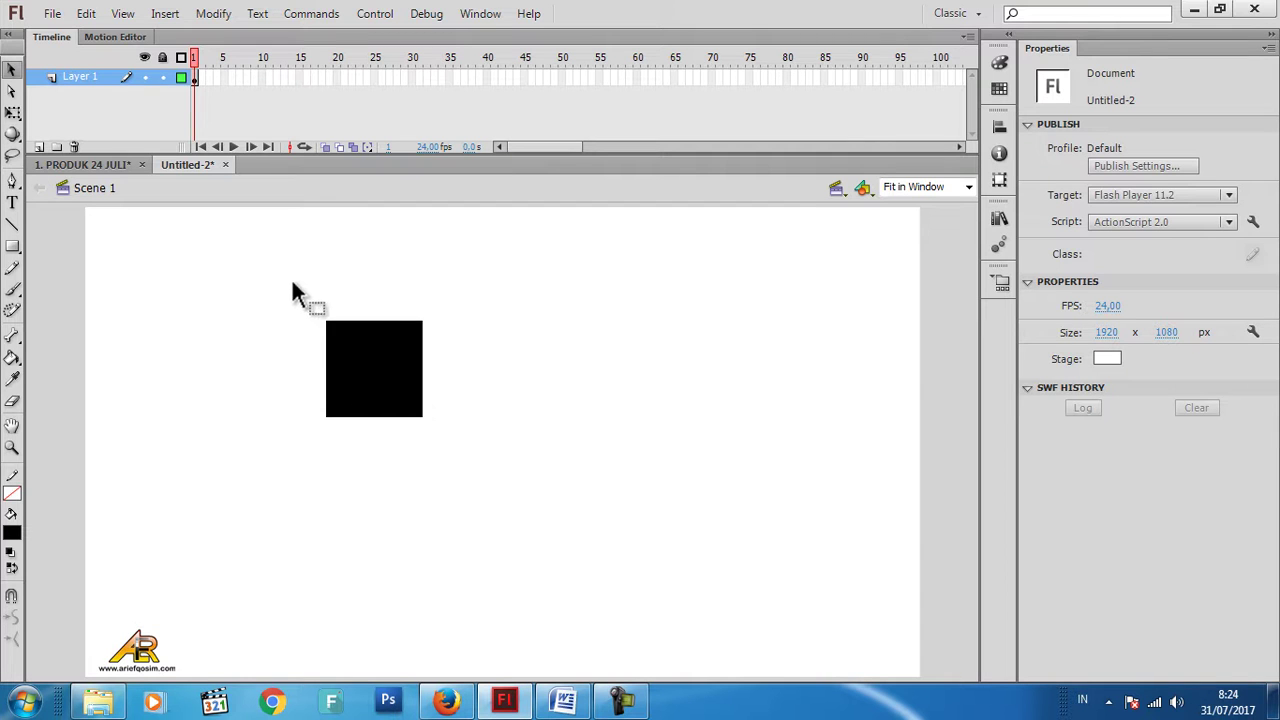
left_click_drag(292, 283, 471, 466)
left_click_drag(374, 369, 380, 450)
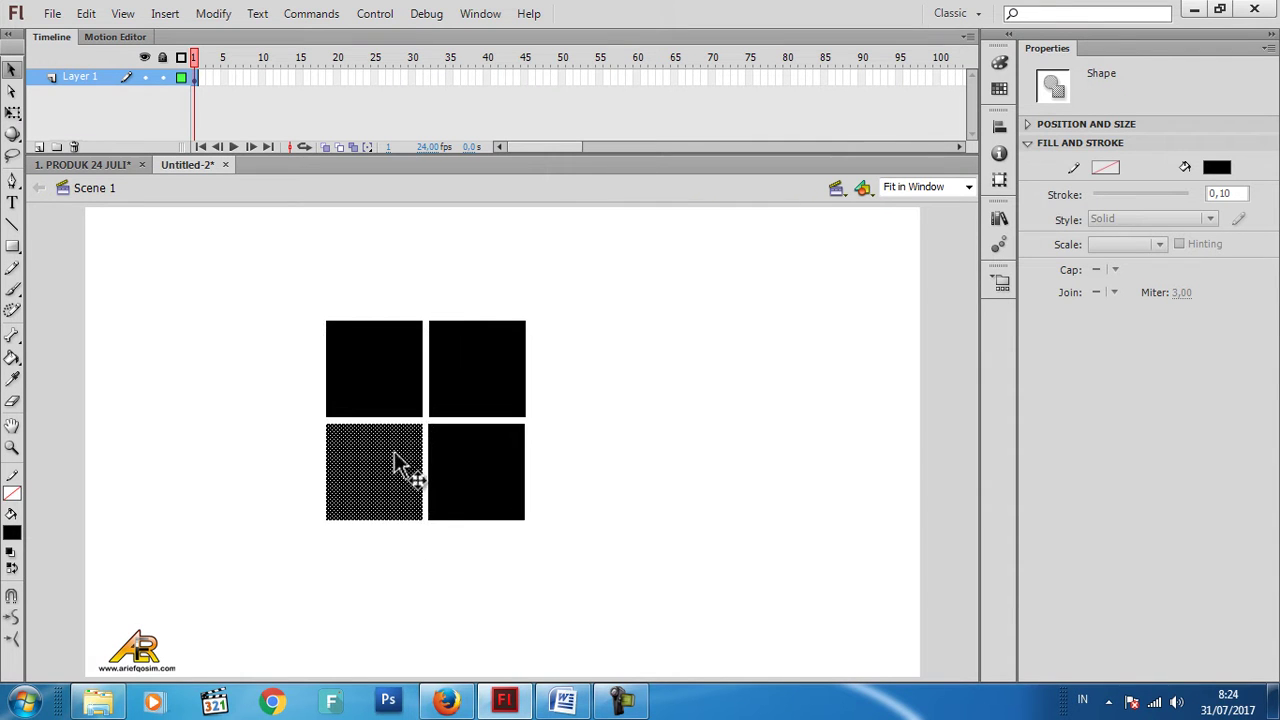
left_click(571, 450)
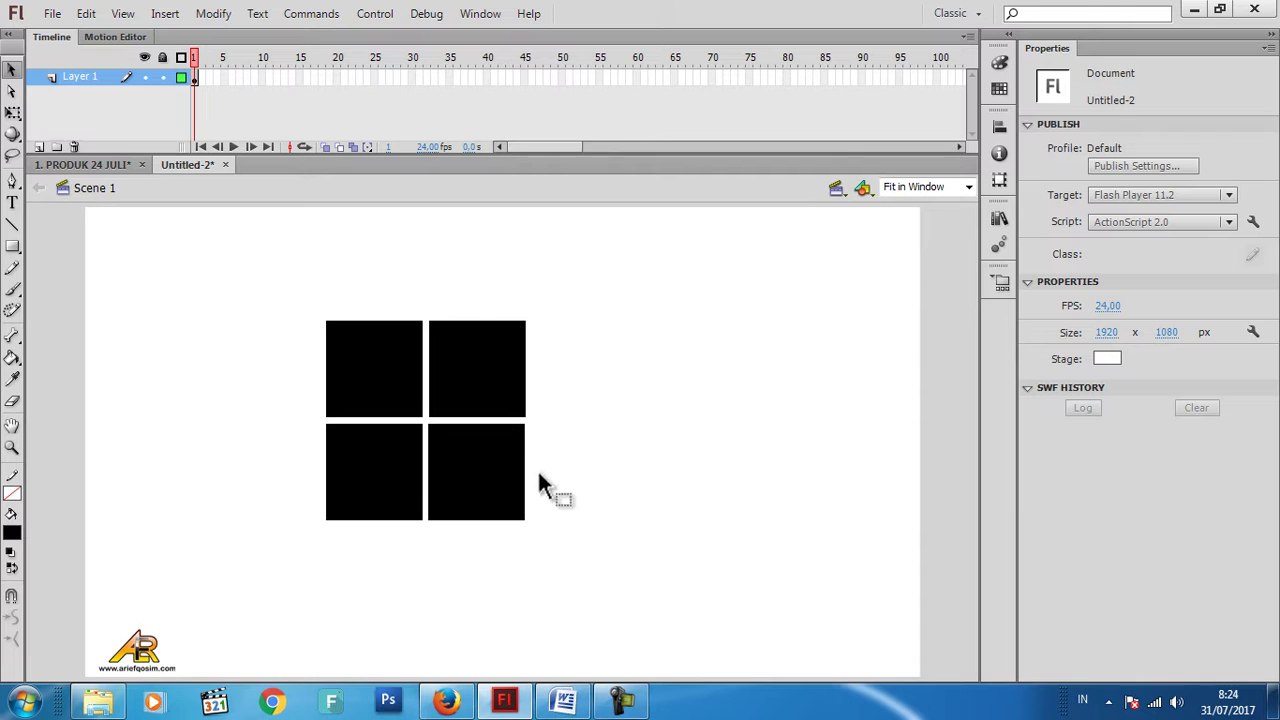
Tighten the grid's gaps by nudging the two lower squares up and the two right-hand squares left.
left_click_drag(557, 560, 297, 417)
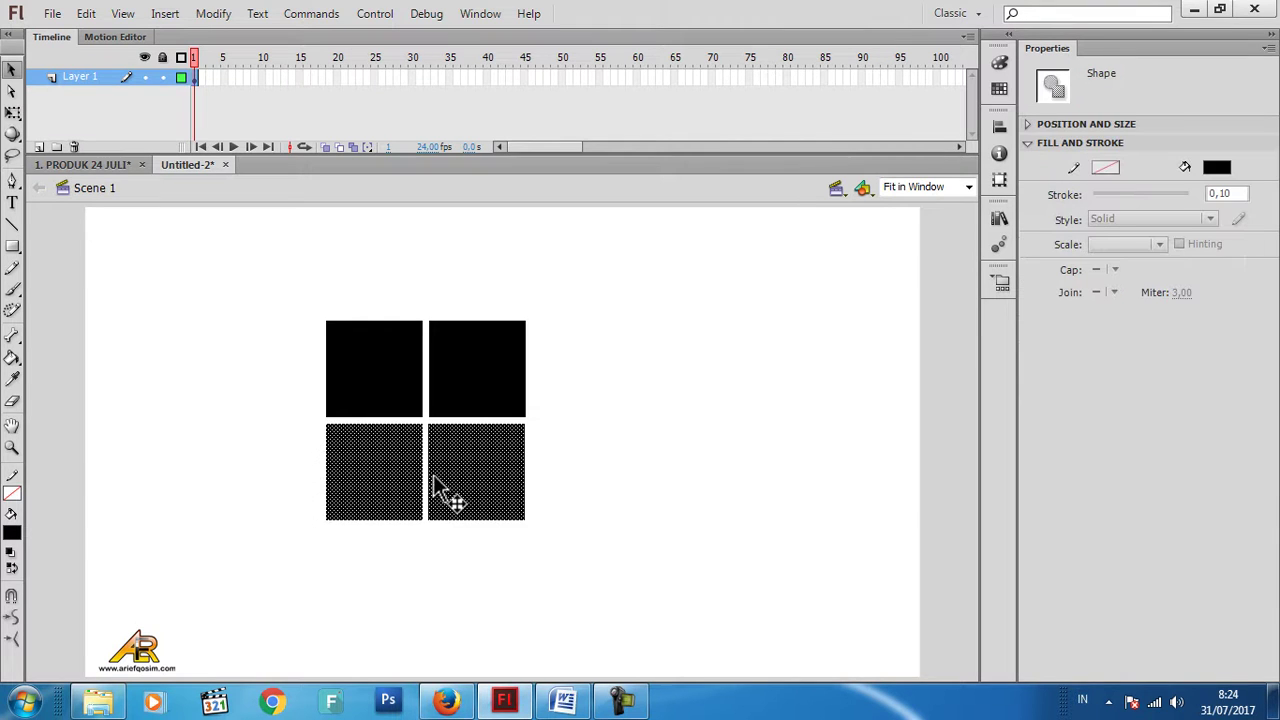
key("Up")
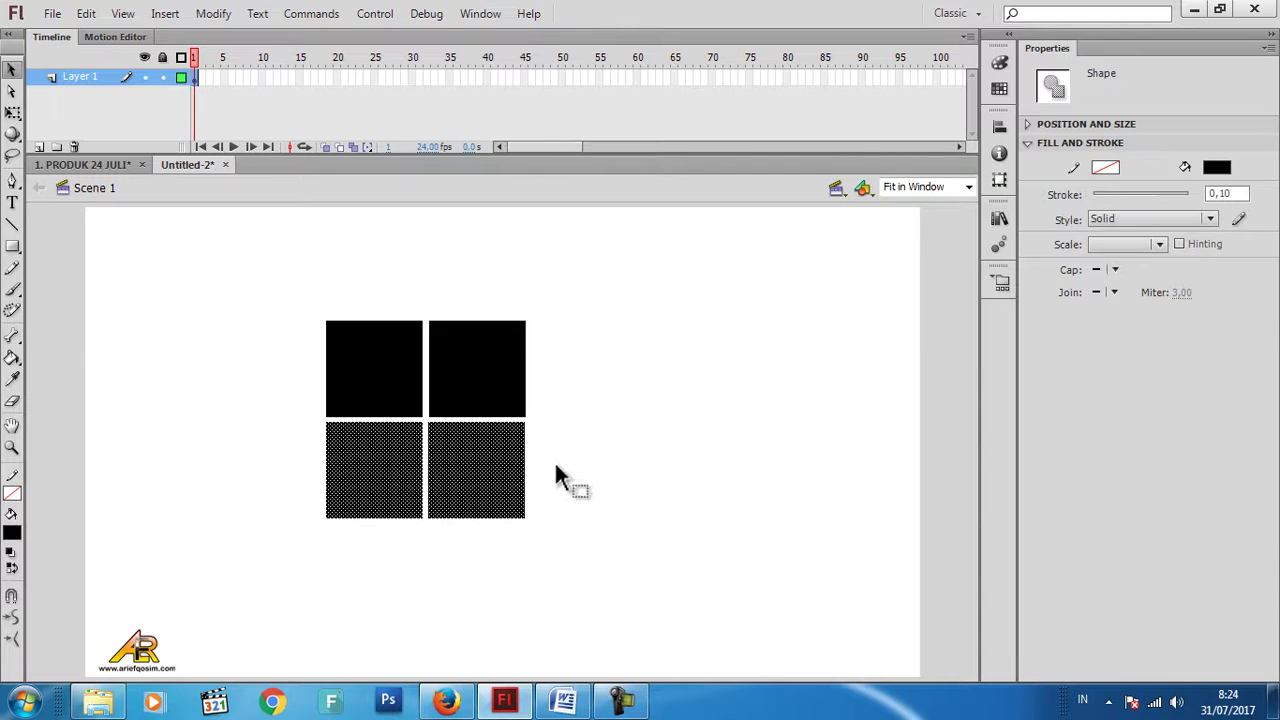
left_click(575, 467)
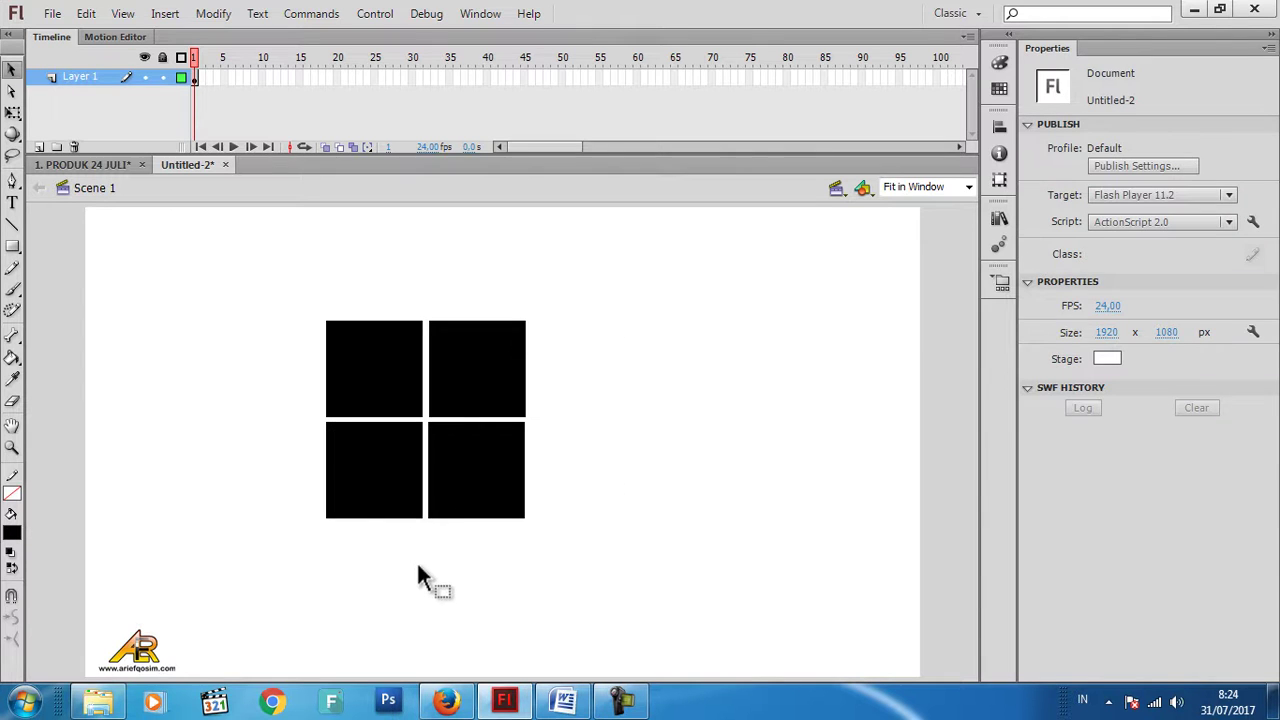
left_click_drag(418, 565, 428, 562)
key("Left")
key("Left")
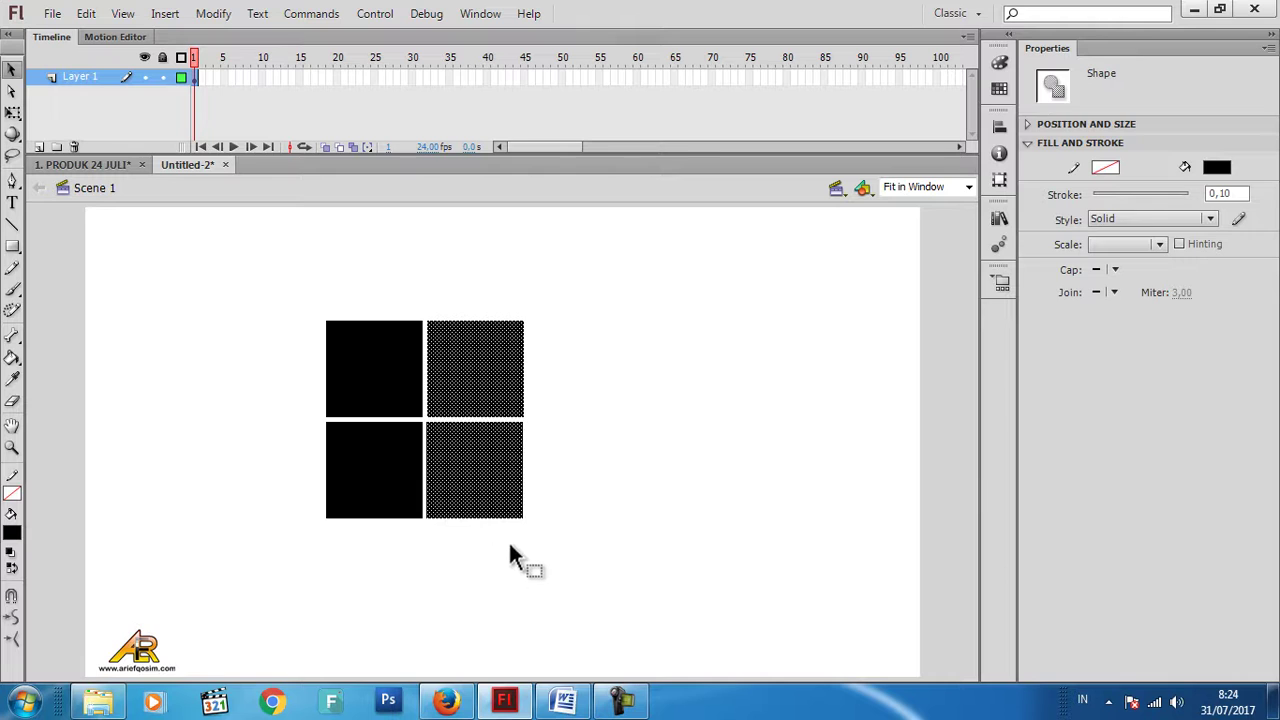
left_click(552, 545)
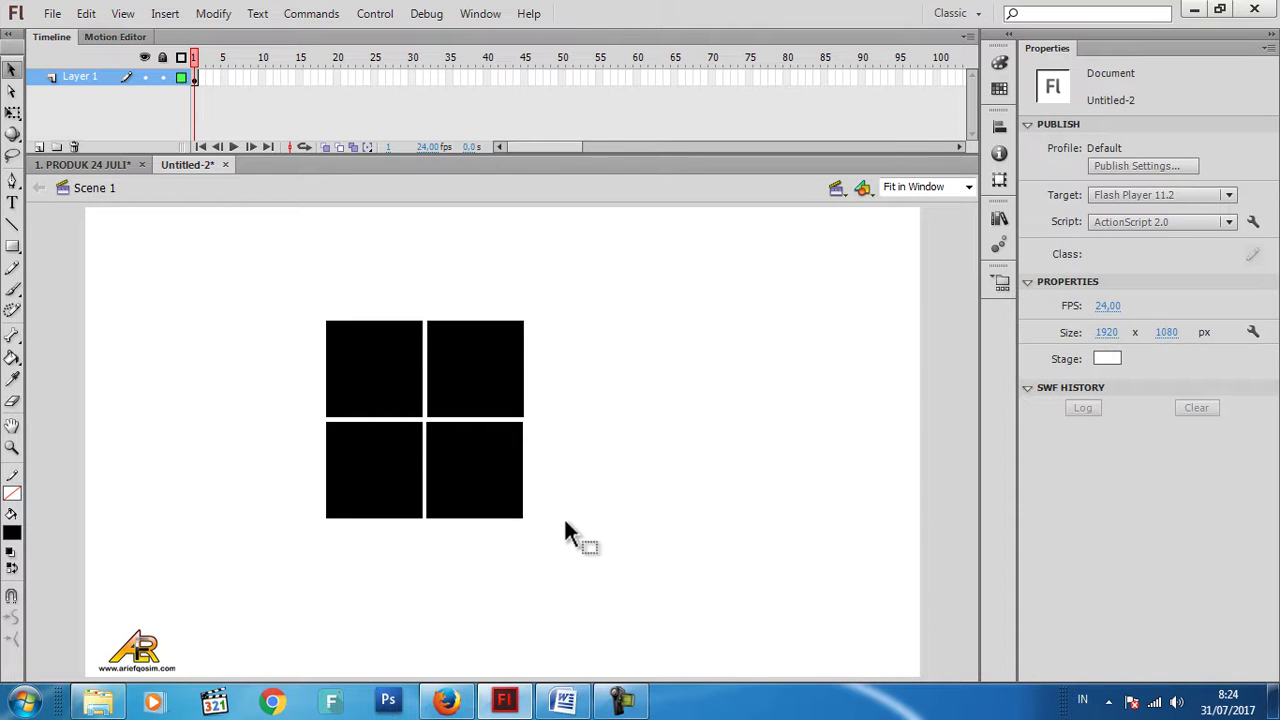
Distort all four squares together so their right edge is symmetrically taller than the left, and stretch the shape wider to the right.
left_click_drag(222, 281, 584, 574)
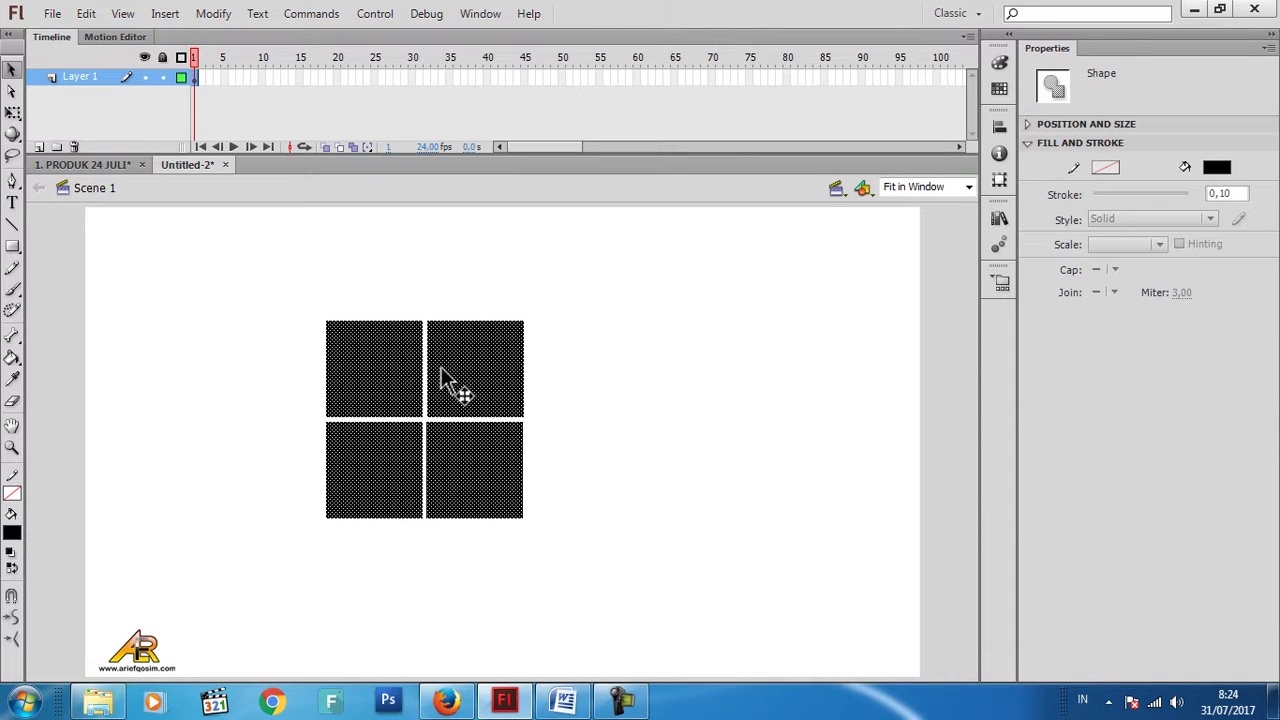
left_click(12, 114)
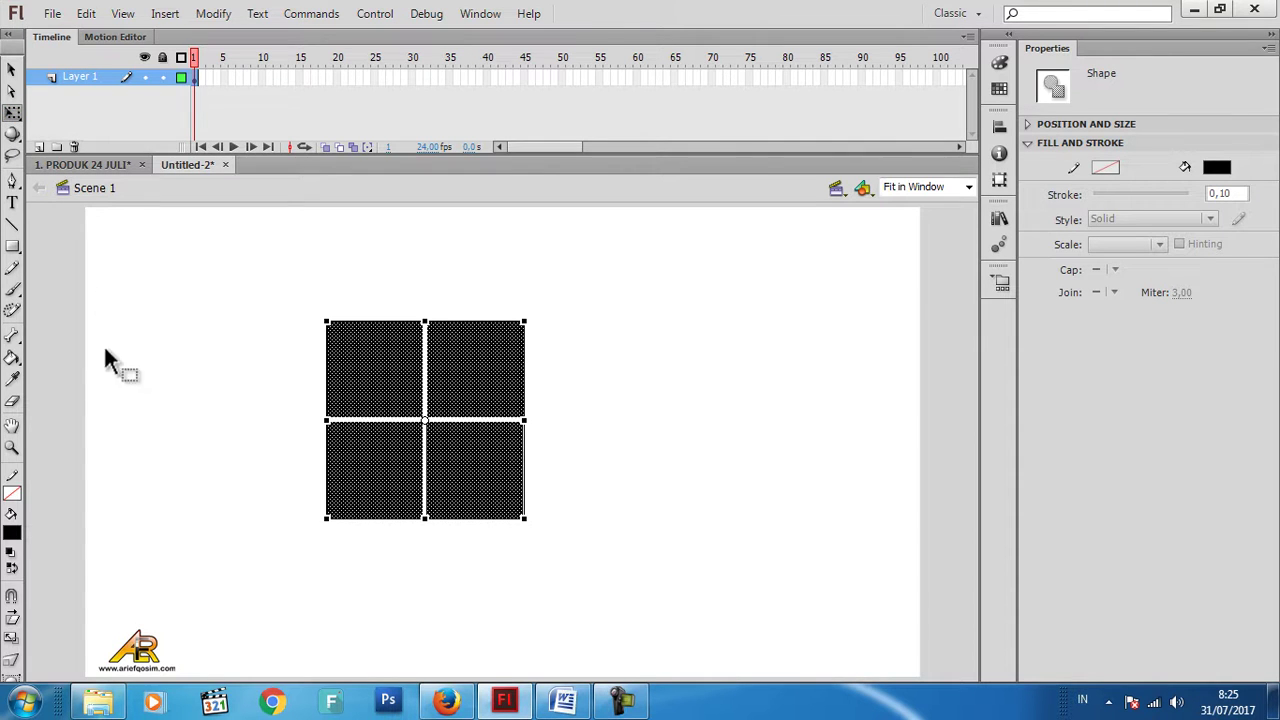
left_click(12, 662)
left_click_drag(525, 521, 515, 551)
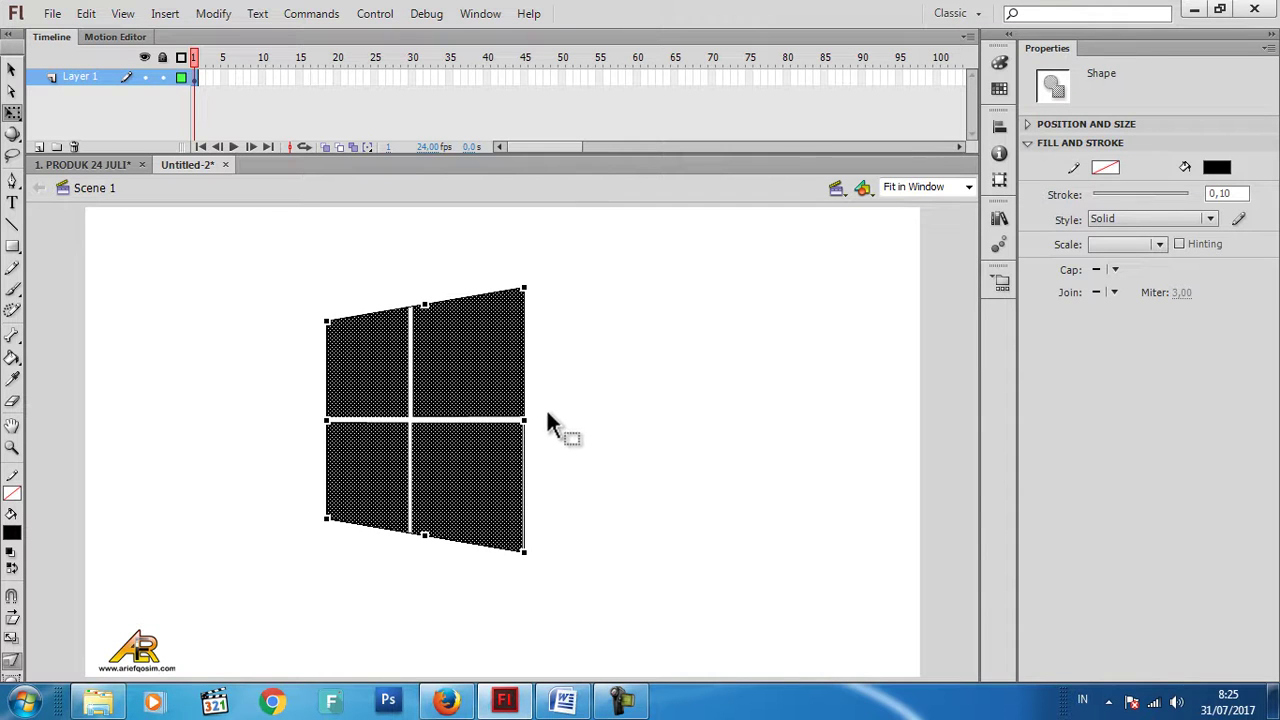
left_click_drag(526, 421, 587, 421)
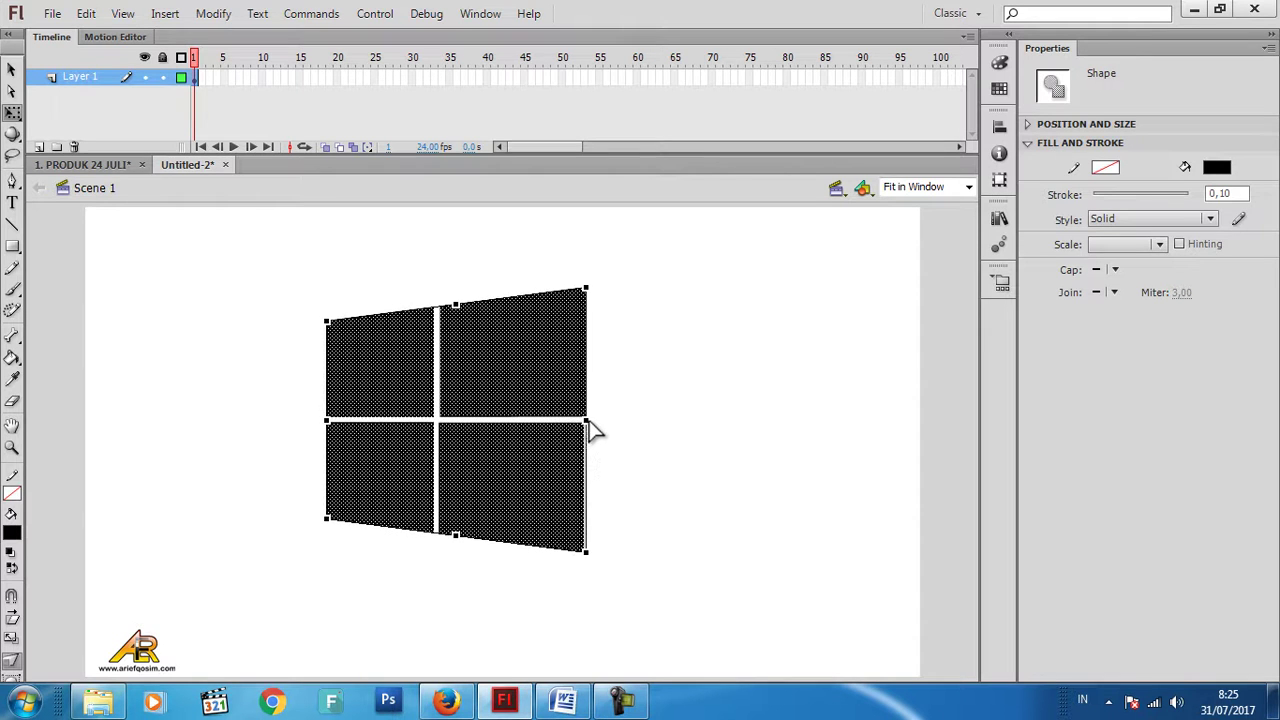
left_click(692, 420)
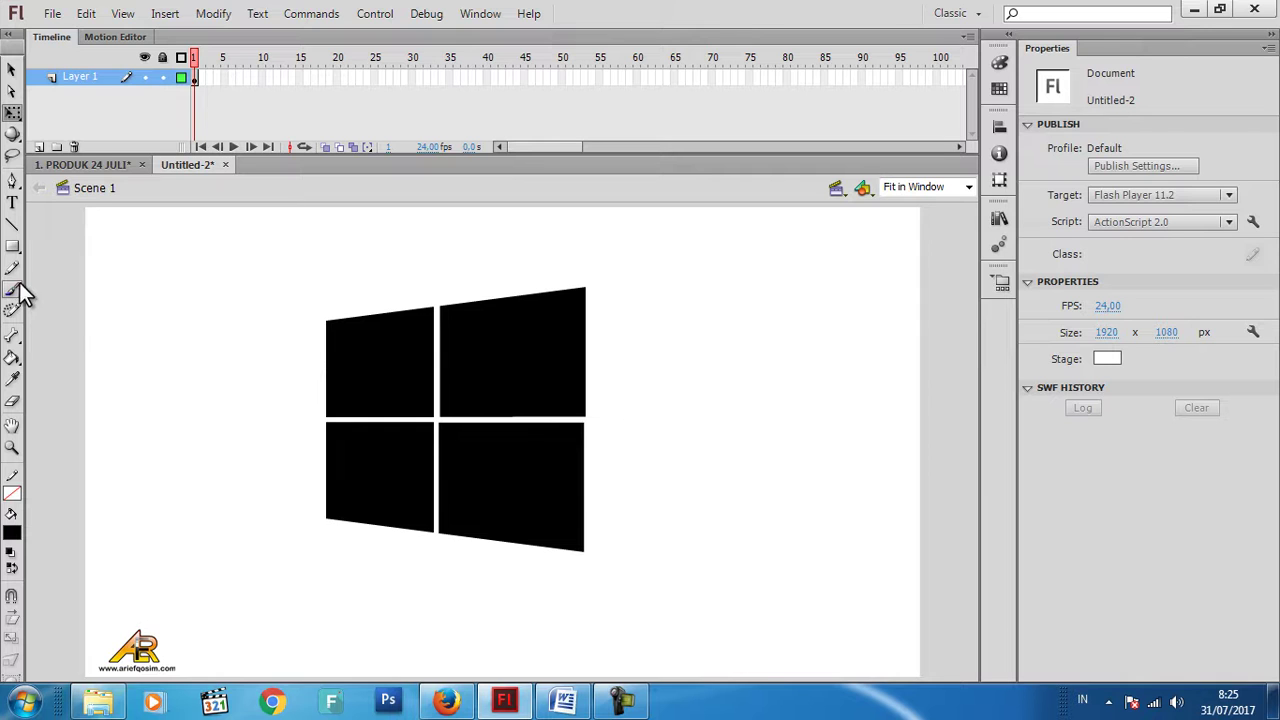
Add the static text "WINDOWS 8" below the window shape.
left_click(12, 202)
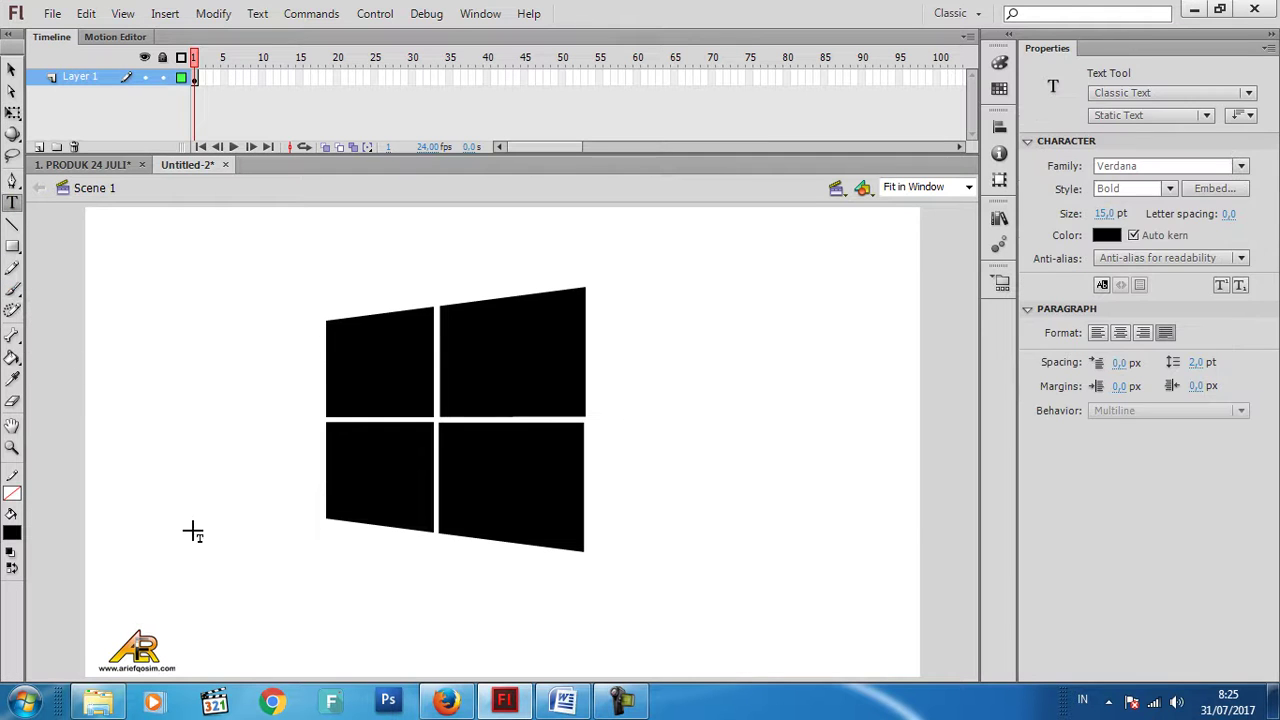
left_click(336, 645)
type("WIN")
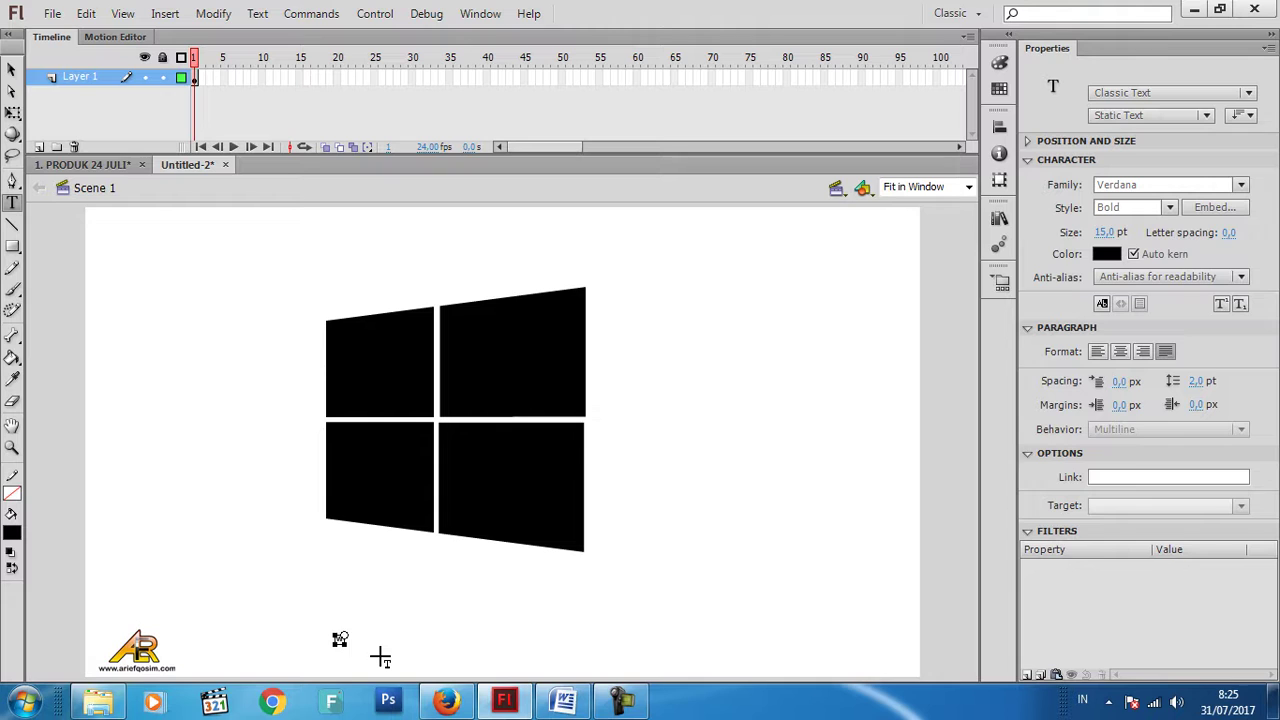
type("DOWS 8")
left_click(12, 68)
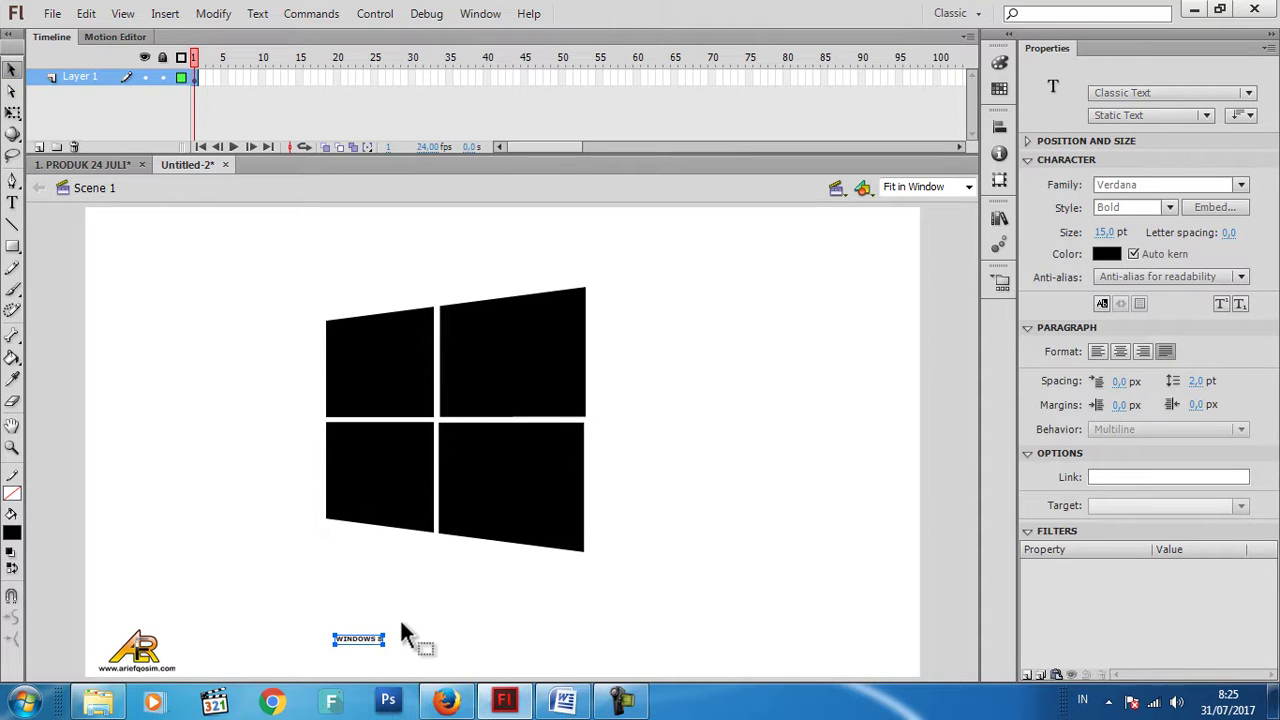
Enlarge the "WINDOWS 8" text to wider than the logo and position it just beneath the window shape.
left_click(12, 113)
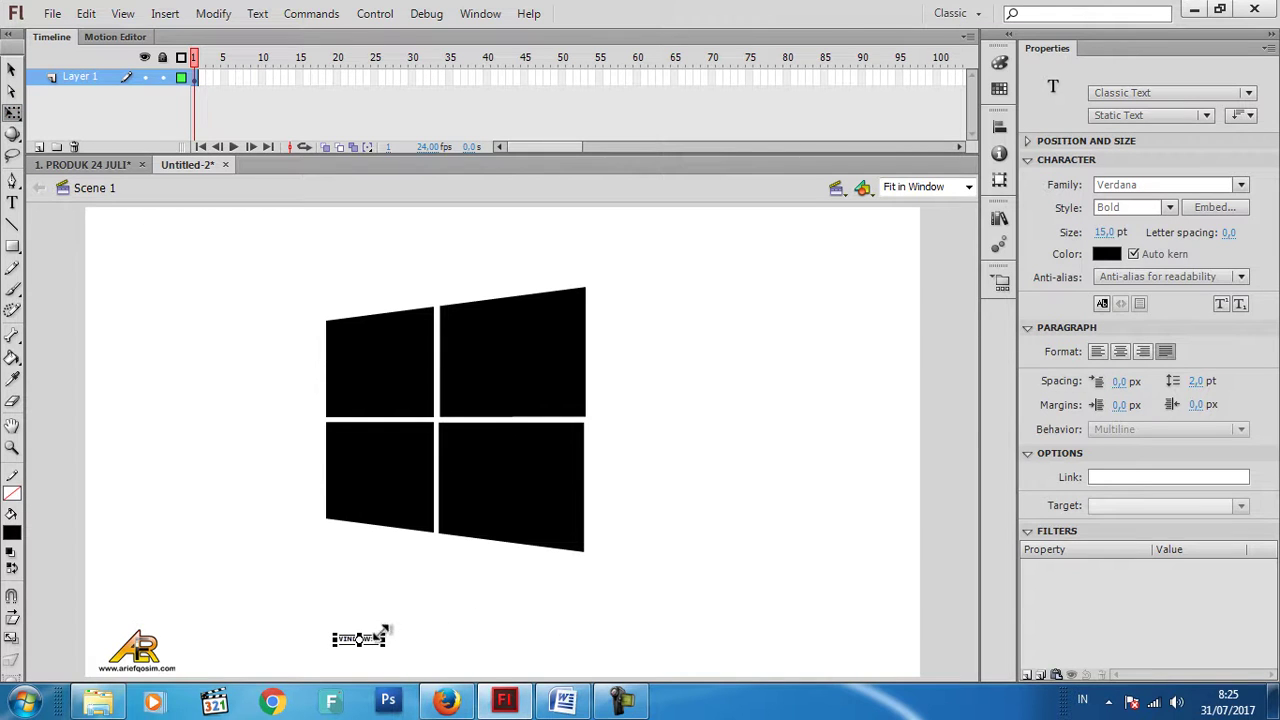
left_click_drag(385, 632, 531, 580)
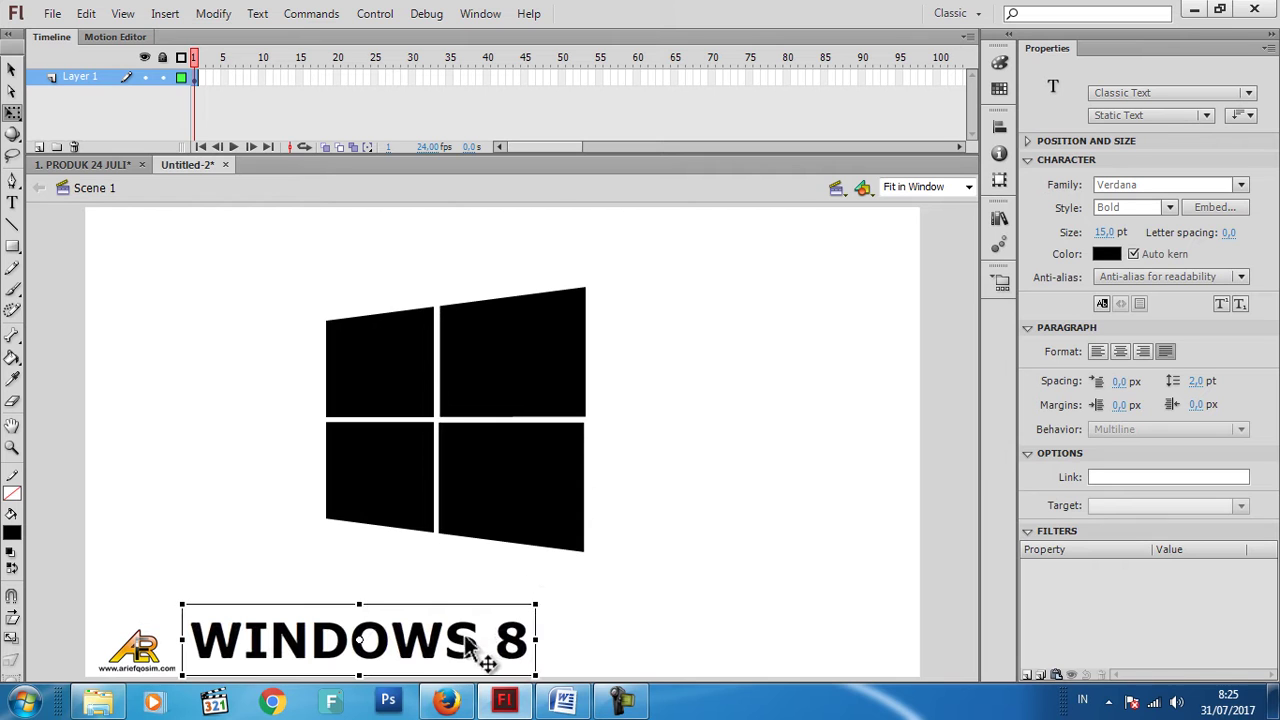
left_click_drag(505, 650, 605, 616)
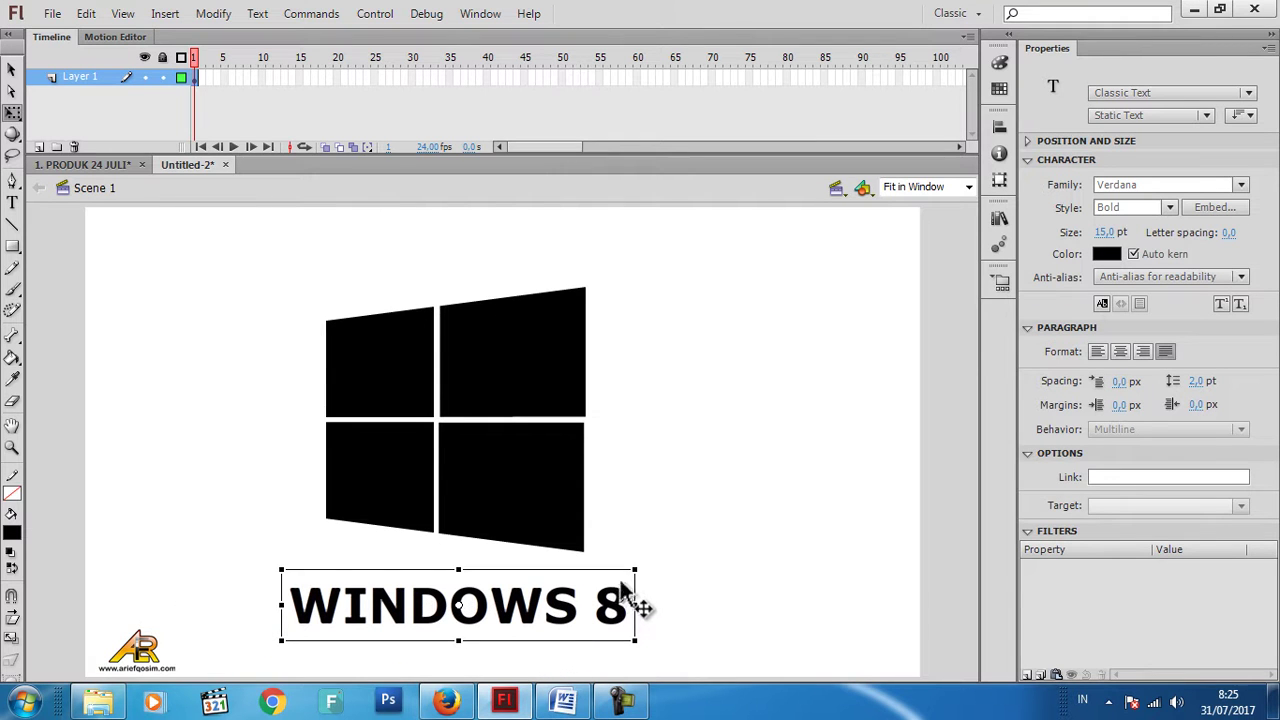
left_click_drag(640, 563, 711, 533)
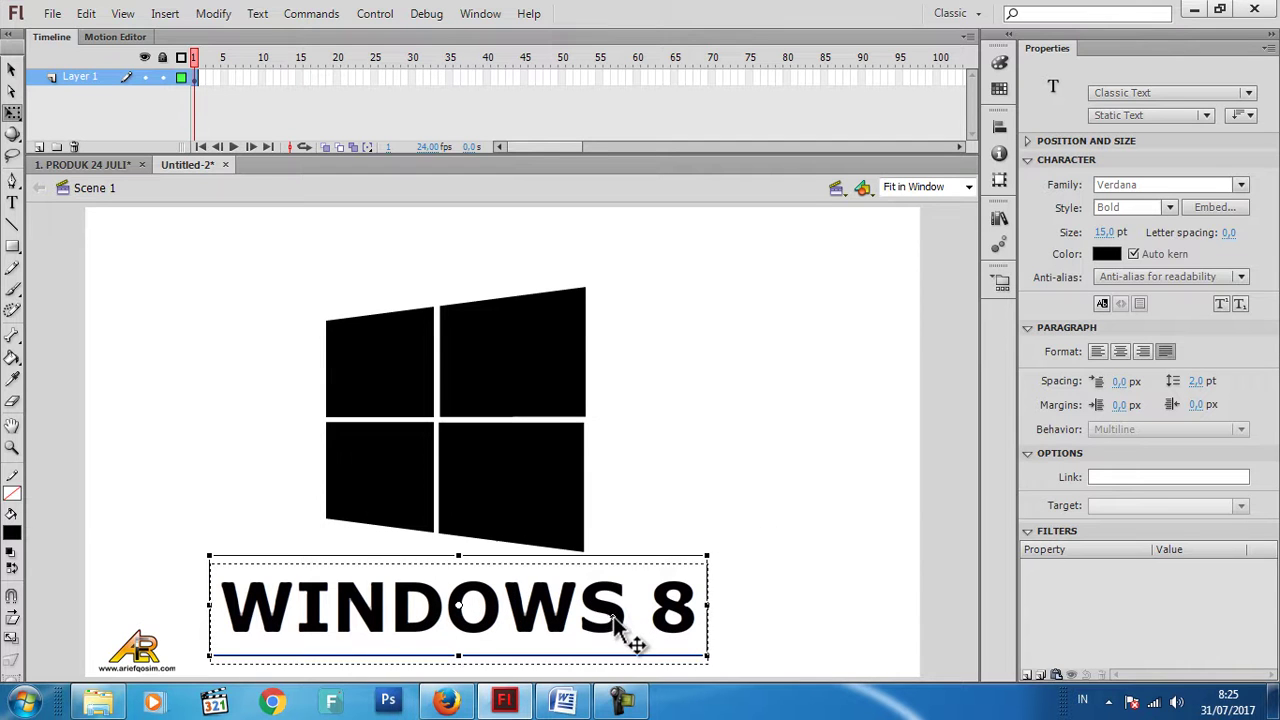
left_click(842, 460)
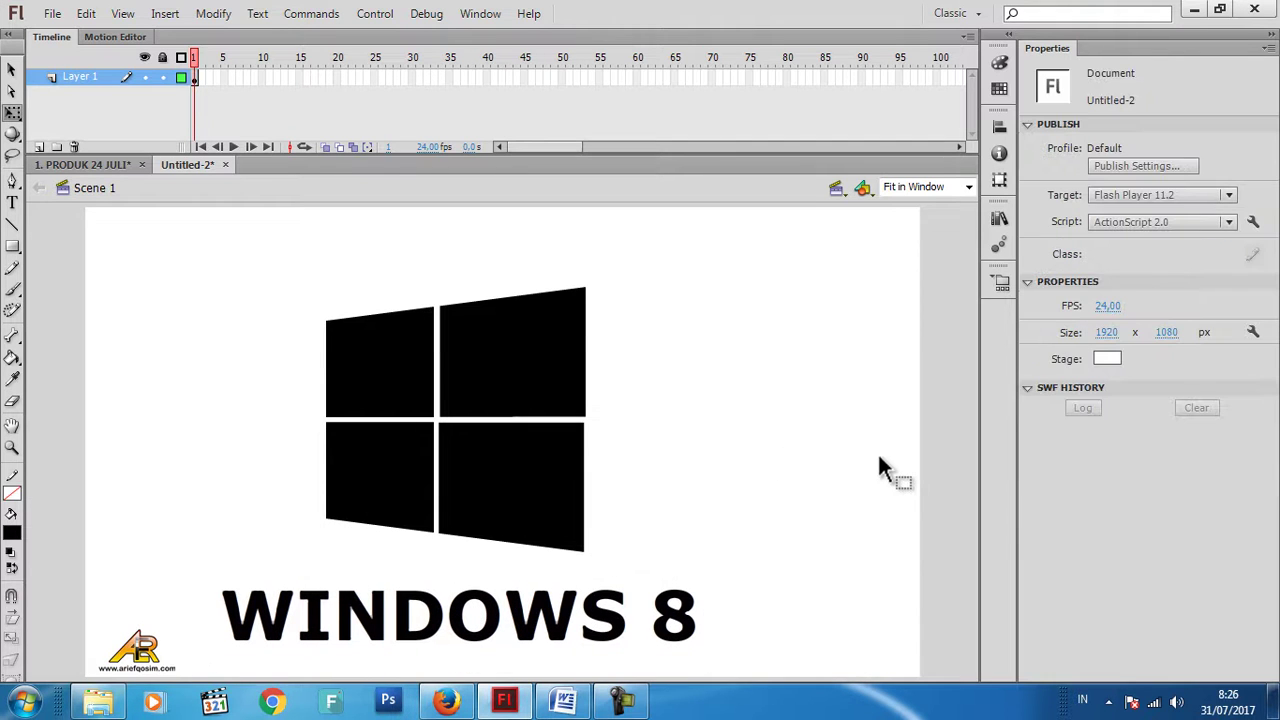